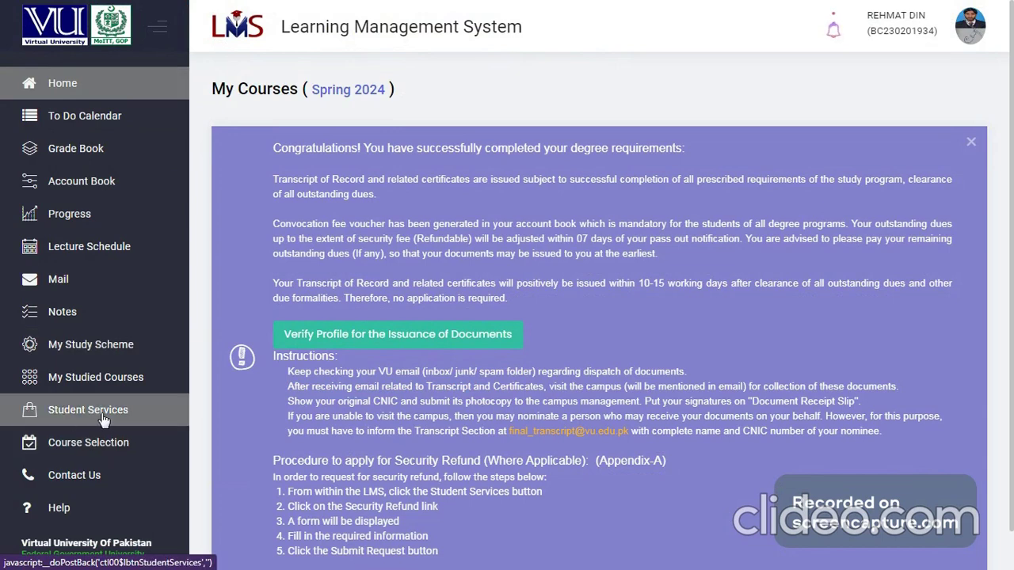
Open the Apply for Degree form from the Examinations Department section of Student Services
click(104, 419)
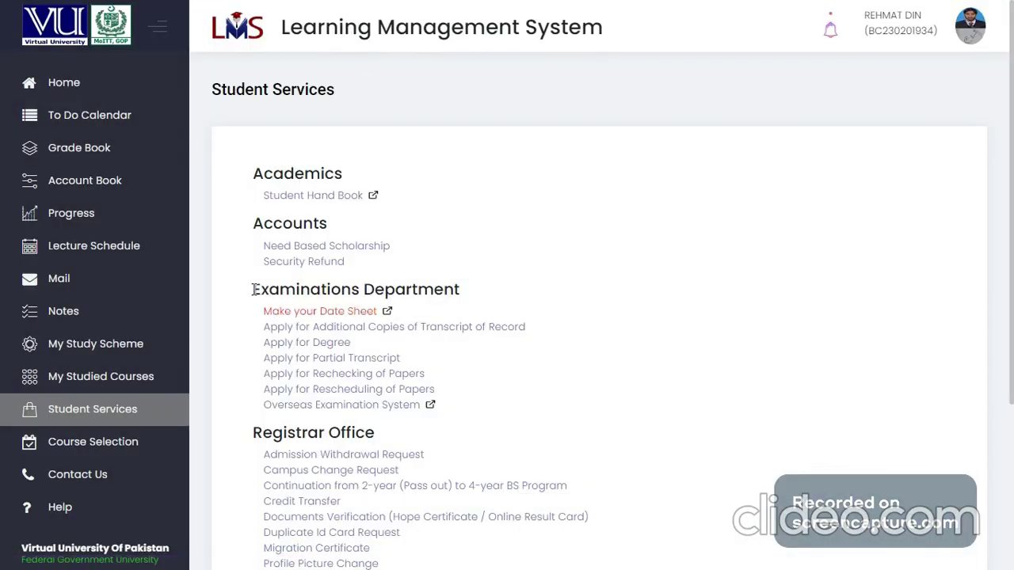
drag(255, 290, 491, 304)
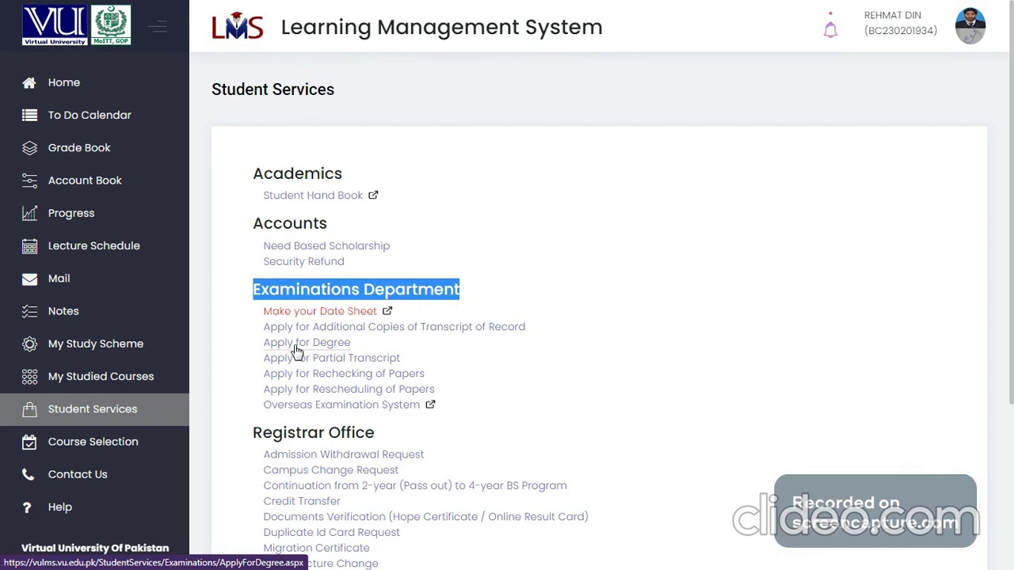
click(295, 346)
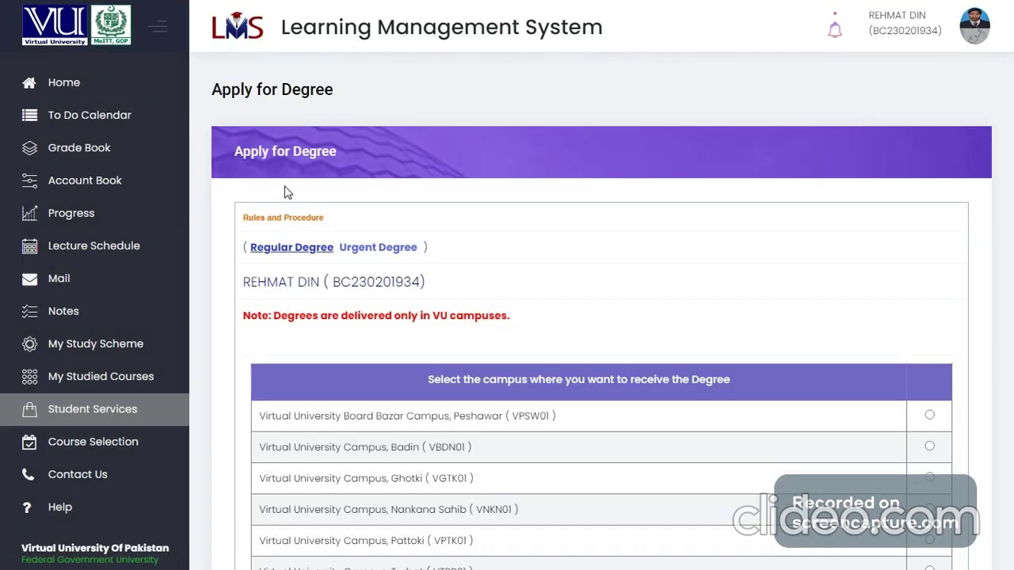
drag(218, 89, 597, 106)
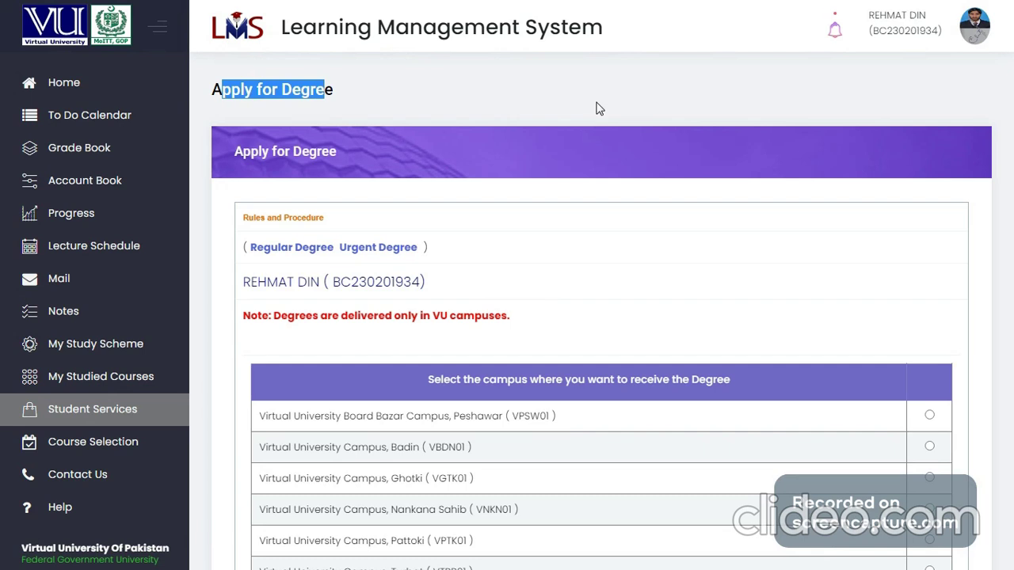
Choose Virtual University Satellite Town Campus, Rawalpindi (VRWP01) as the campus for receiving the degree
scroll(1011, 115, down, 2)
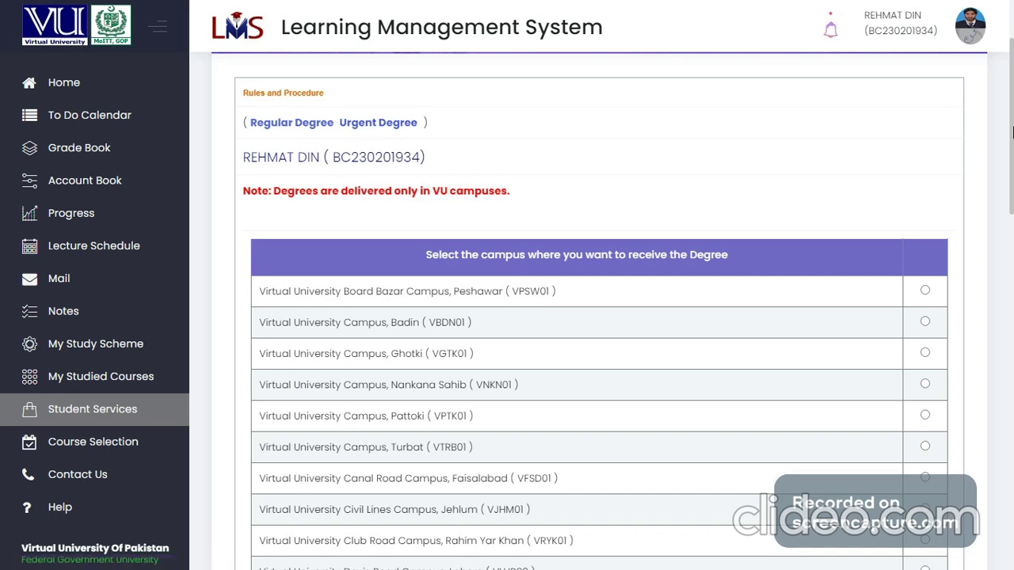
drag(1013, 132, 1012, 187)
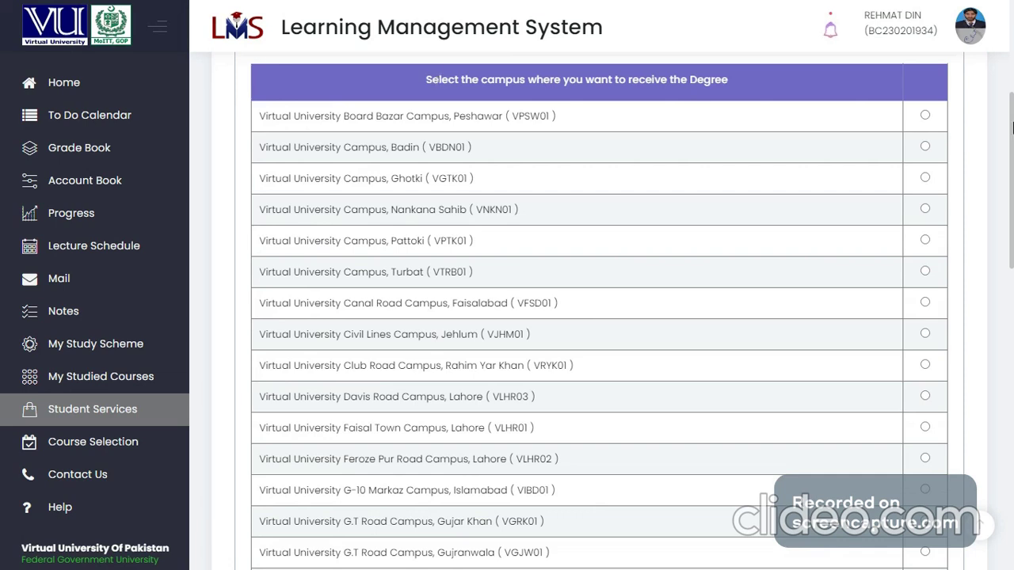
drag(1013, 127, 1012, 319)
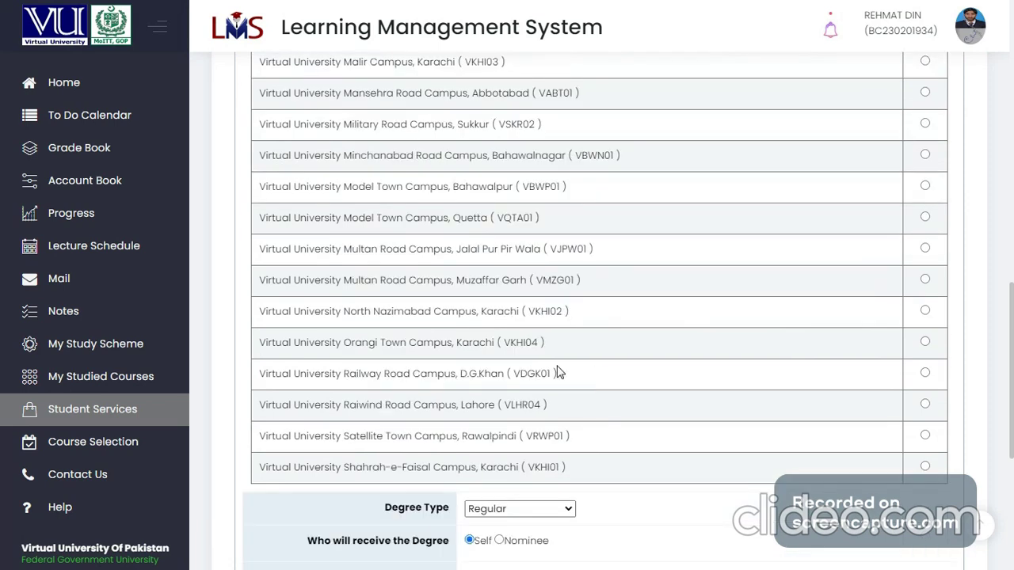
double_click(269, 438)
triple_click(269, 439)
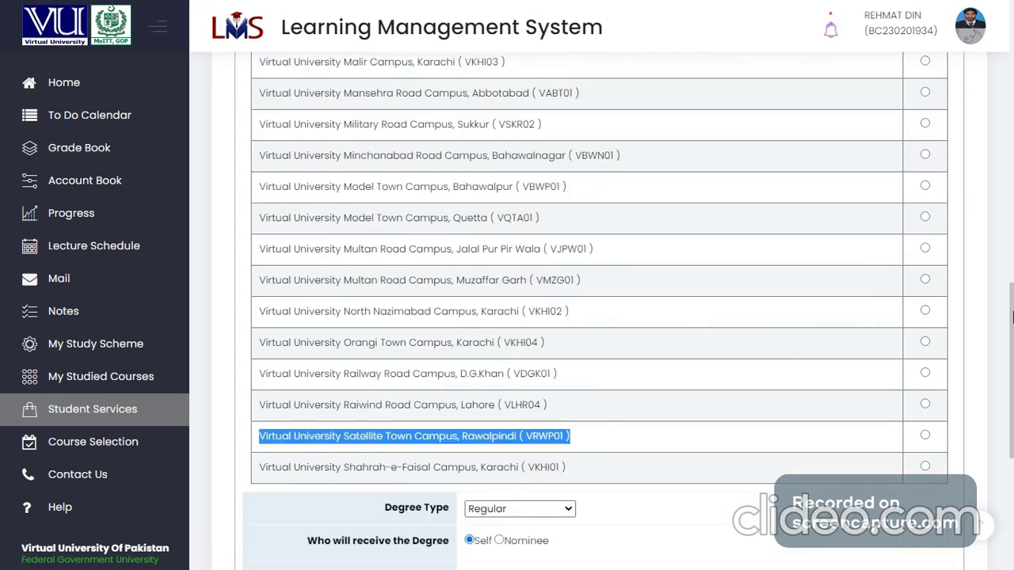
drag(1013, 317, 1013, 383)
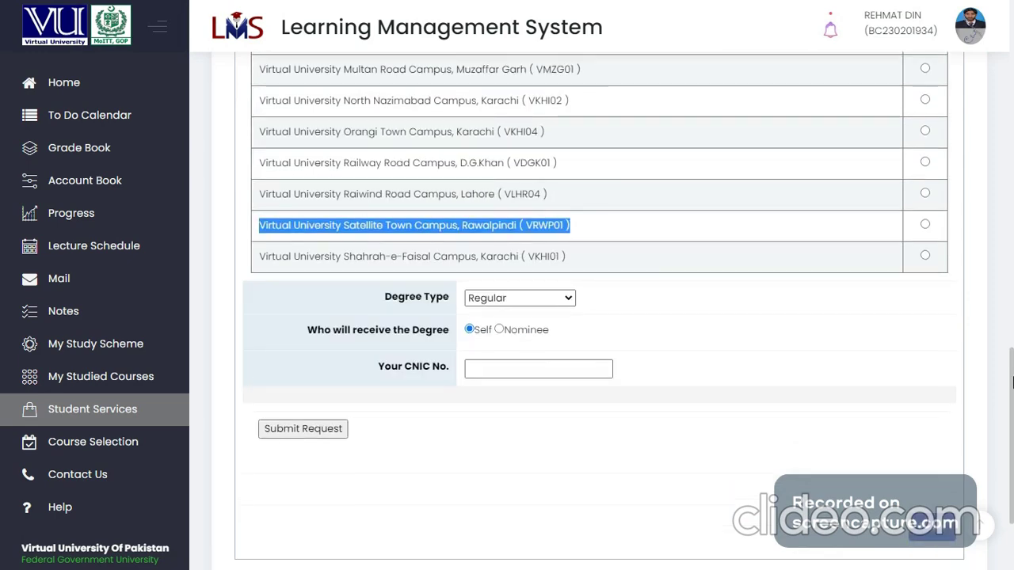
click(926, 226)
scroll(1011, 402, down, 1)
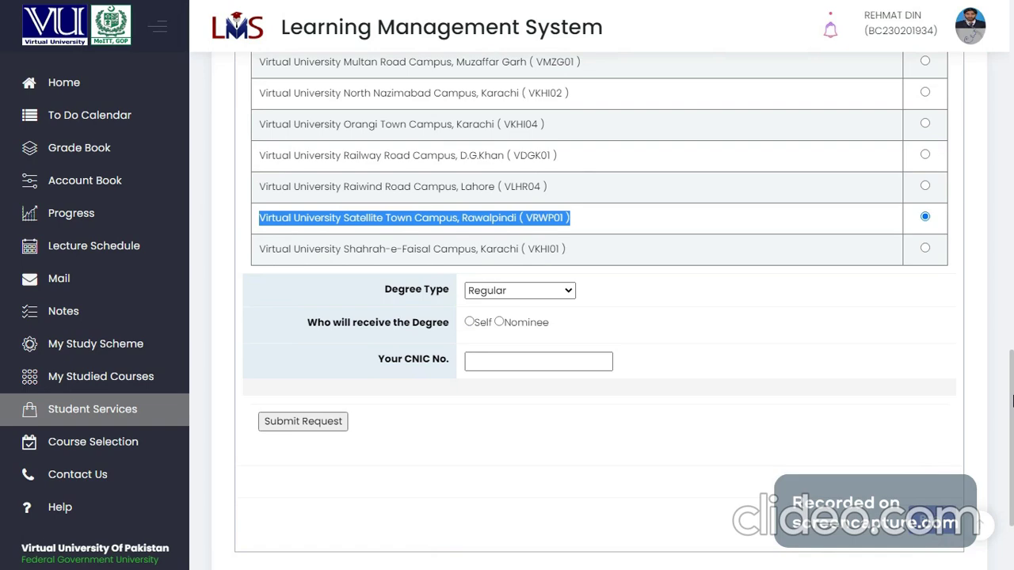
Set the degree type to Regular and choose Nominee as the person who will receive the degree
scroll(1011, 402, down, 1)
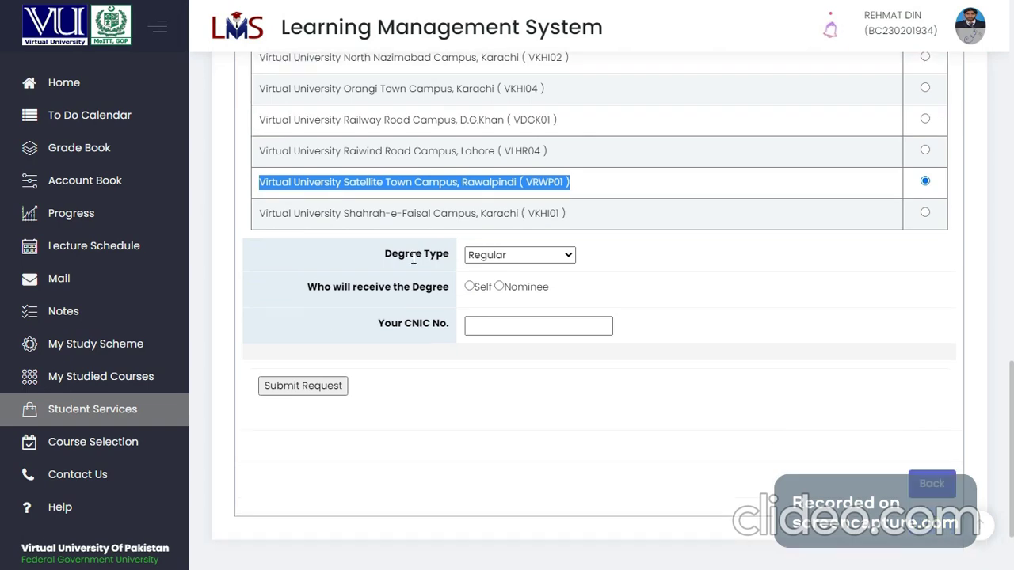
click(552, 257)
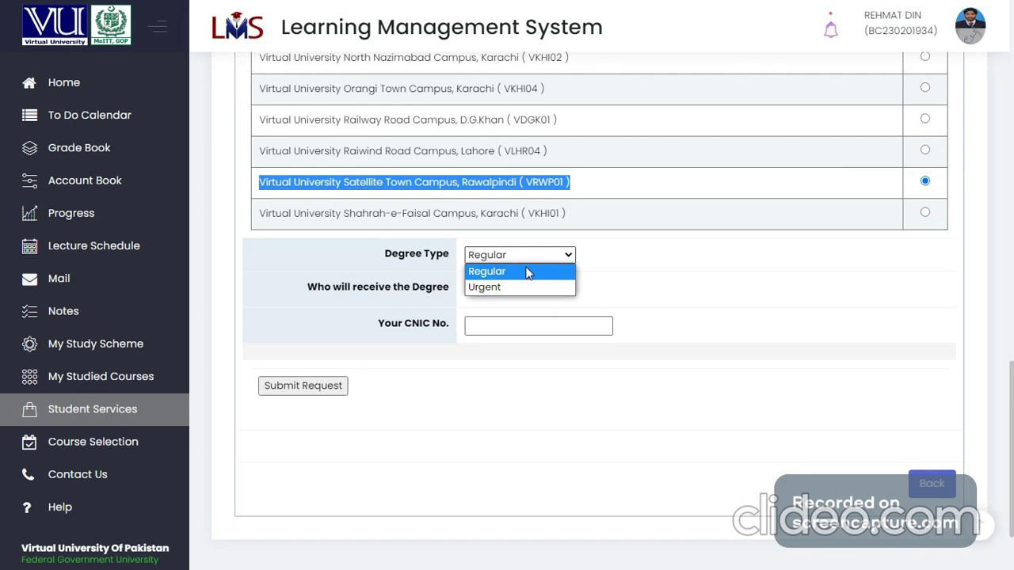
click(529, 274)
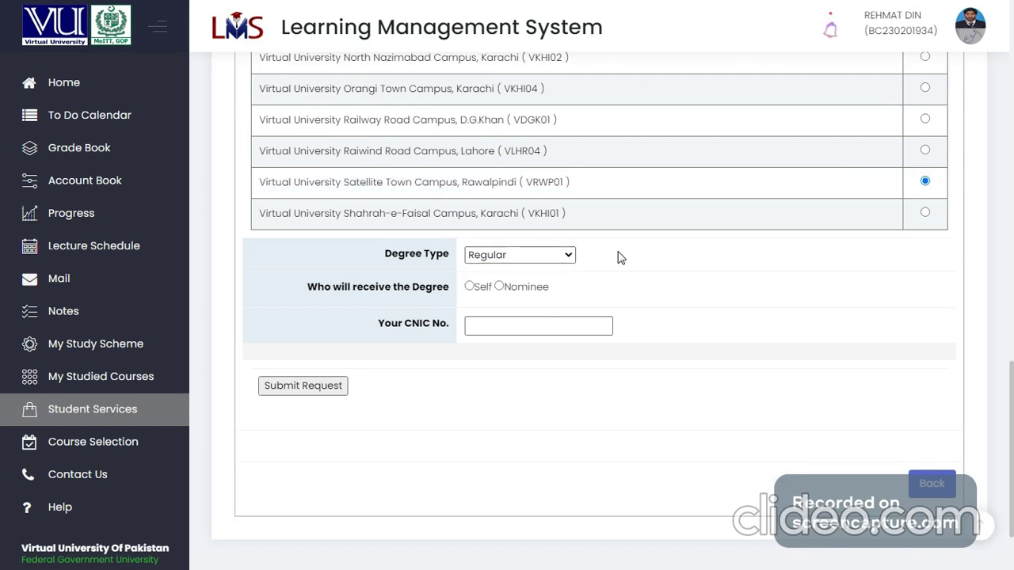
triple_click(389, 288)
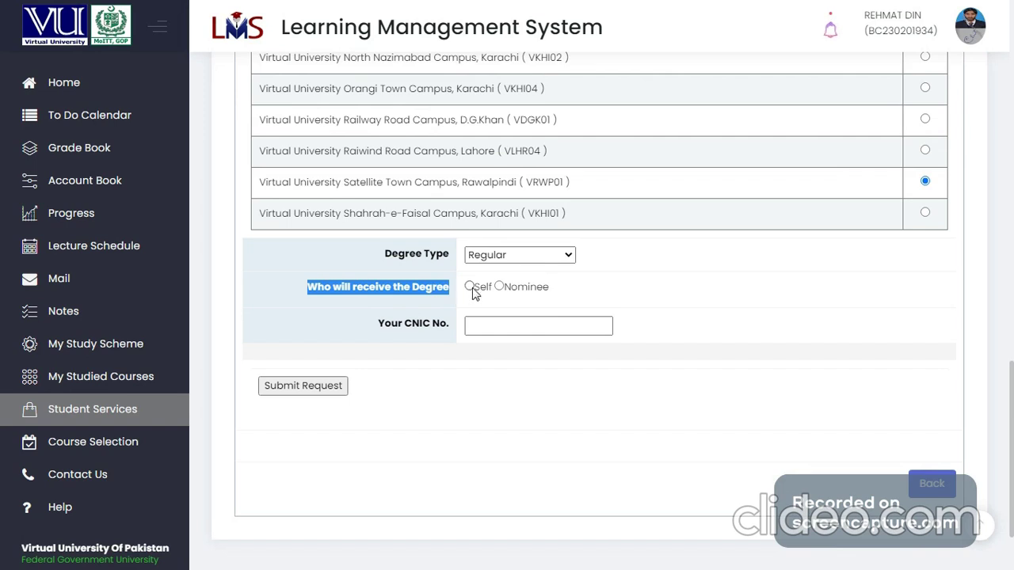
click(477, 326)
click(499, 287)
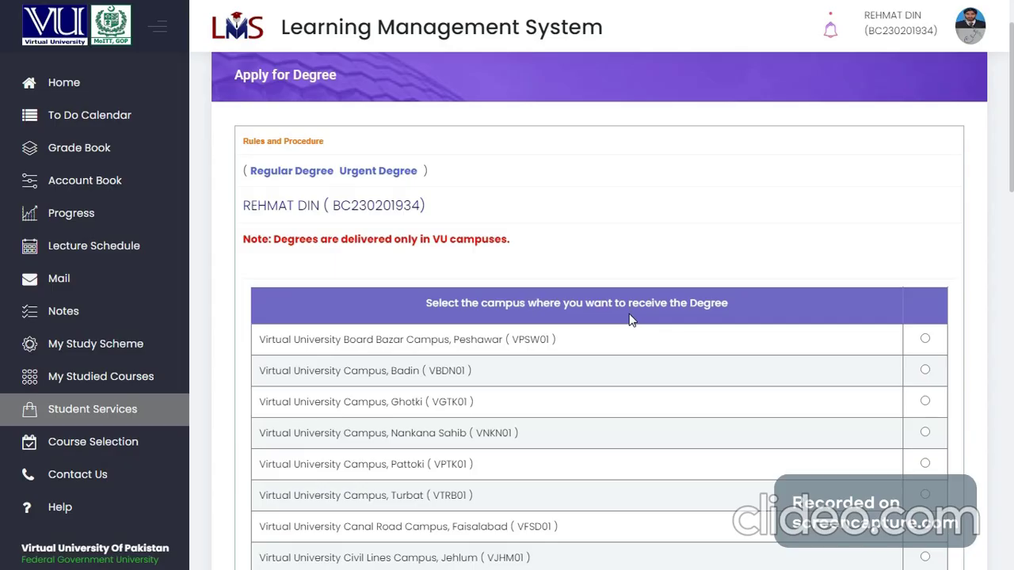
Examine which applicant and nominee details the degree request form requires
scroll(631, 318, down, 10)
scroll(631, 319, down, 5)
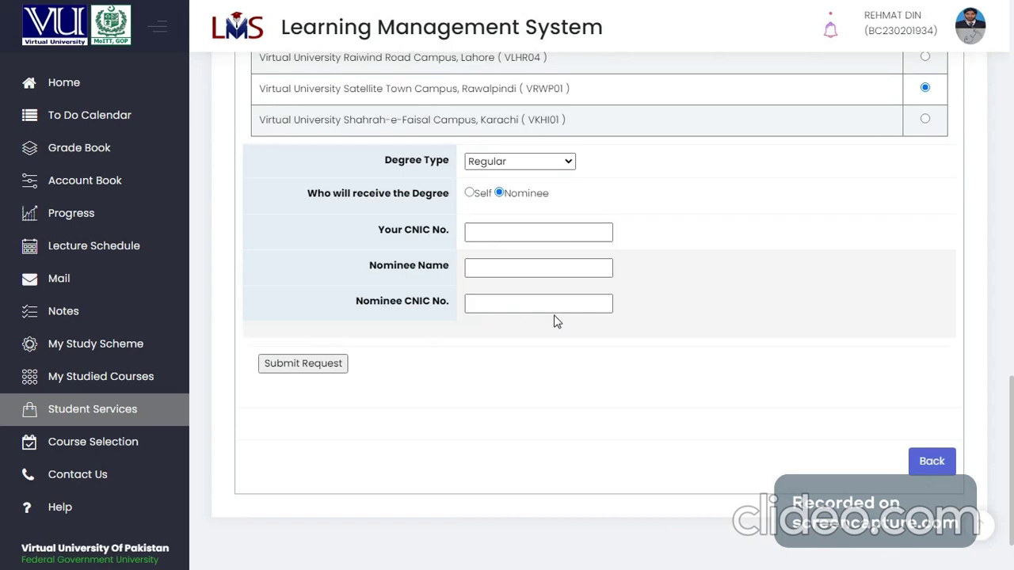
drag(371, 265, 433, 266)
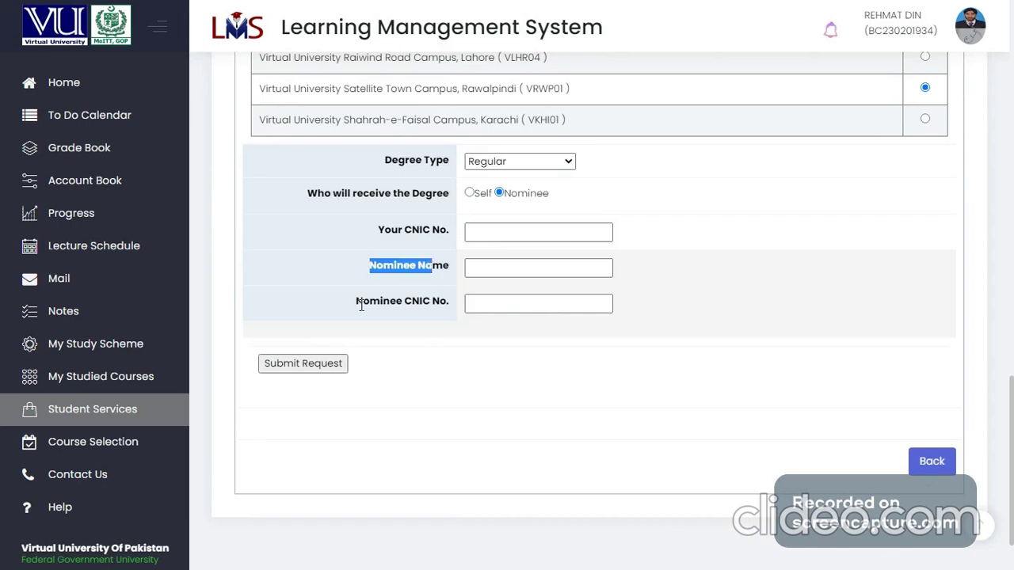
drag(361, 304, 425, 304)
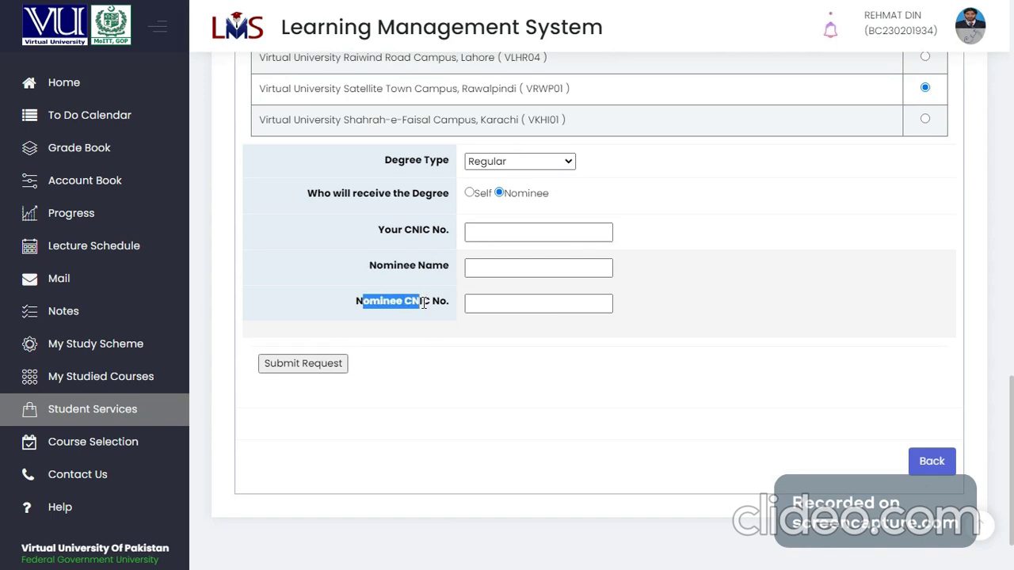
click(428, 267)
click(503, 235)
click(444, 248)
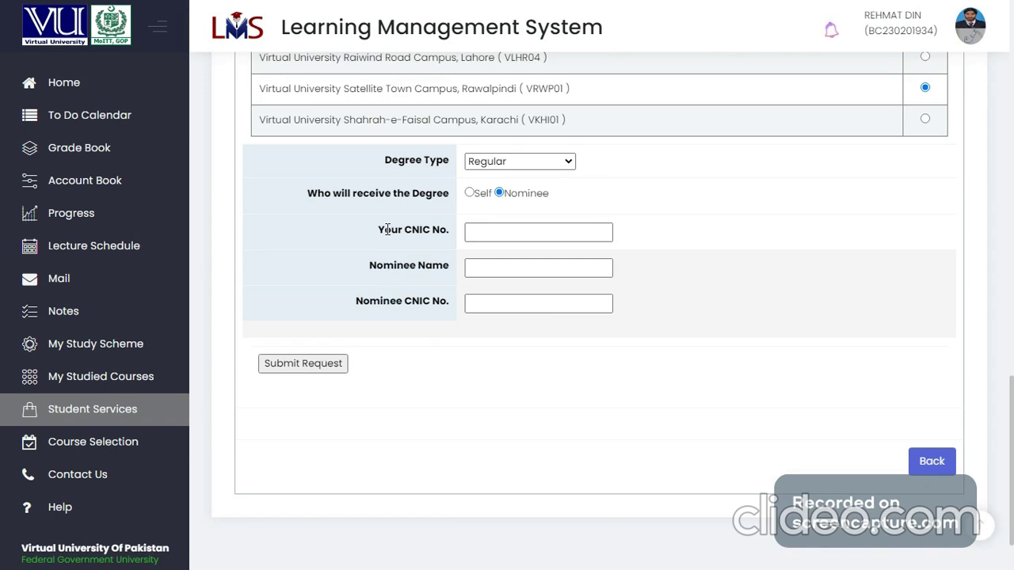
drag(388, 230, 430, 231)
click(475, 232)
drag(376, 266, 425, 284)
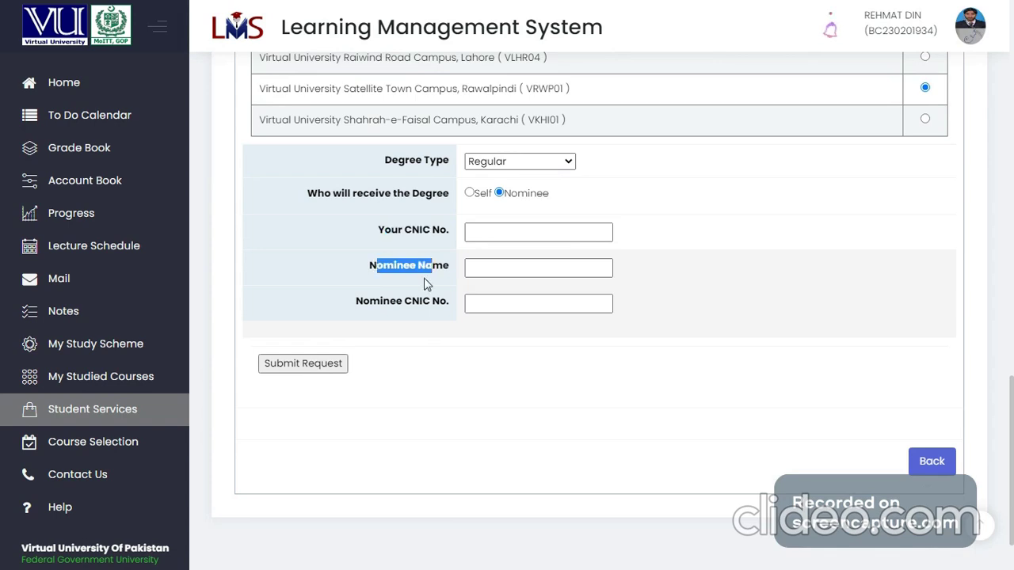
drag(364, 302, 430, 302)
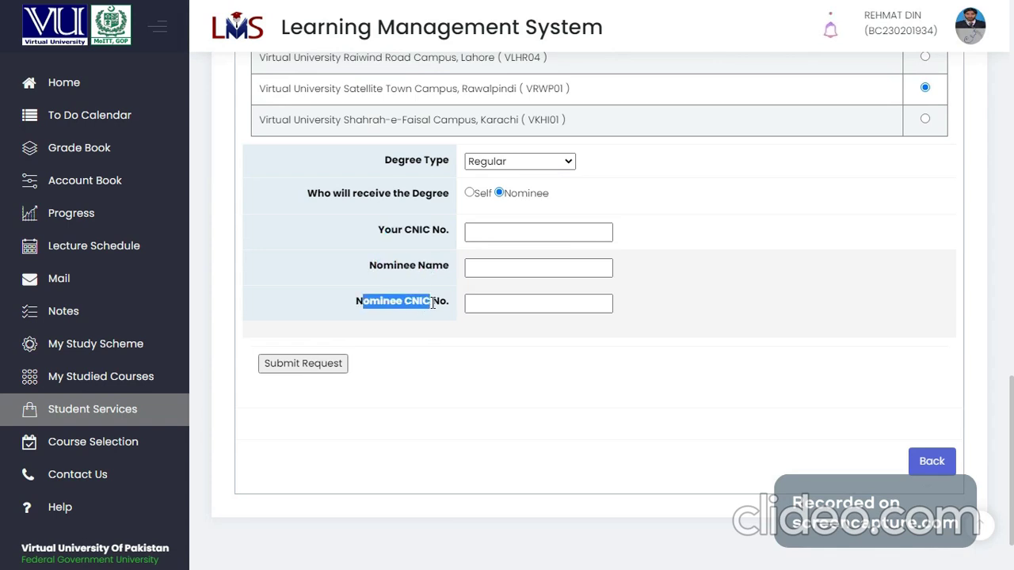
Enter the applicant's CNIC number, the nominee's name and the nominee's CNIC number, and submit the degree request
click(492, 233)
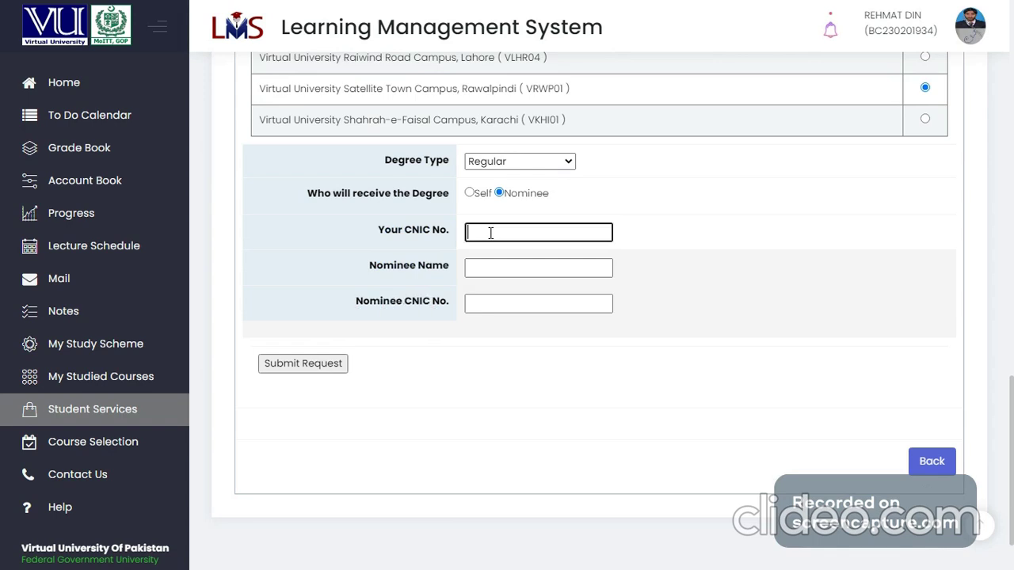
key(ctrl+v)
click(486, 269)
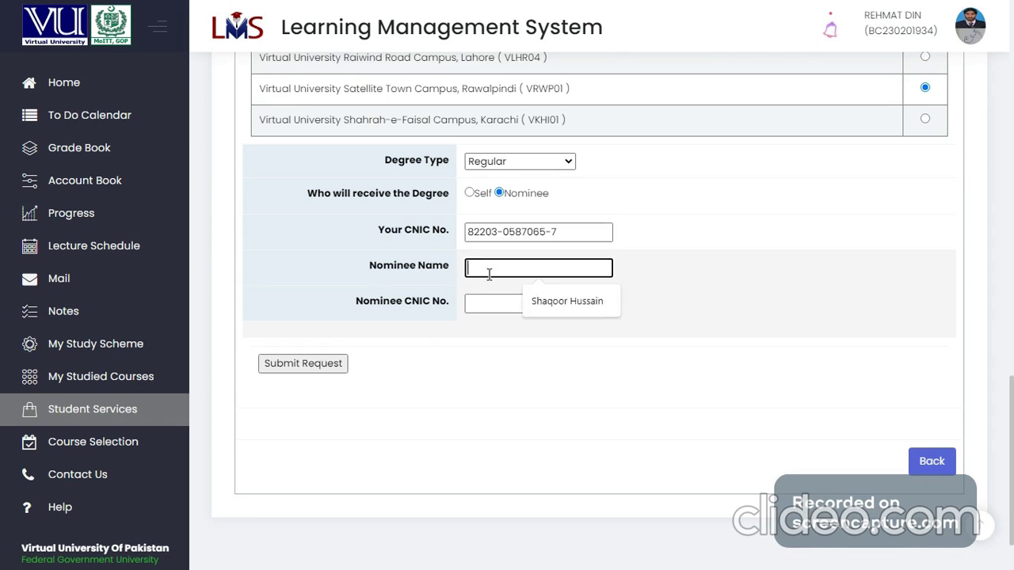
click(565, 309)
click(508, 305)
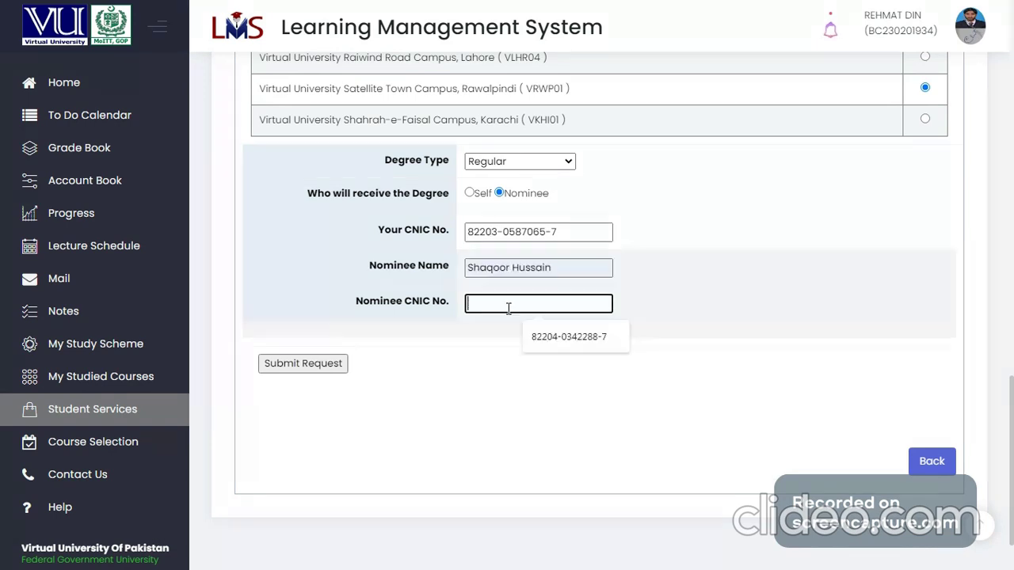
click(531, 334)
click(509, 370)
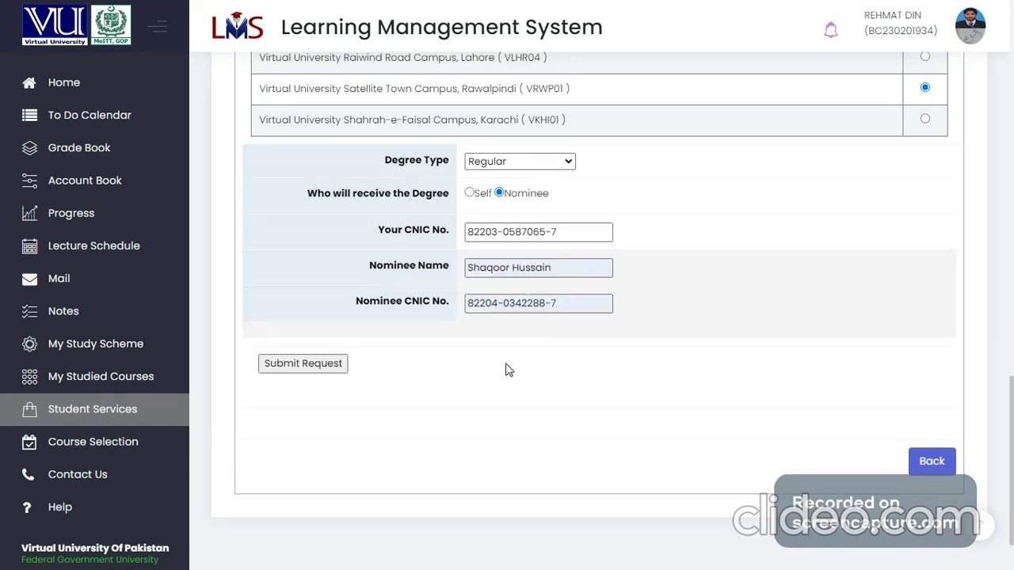
click(304, 367)
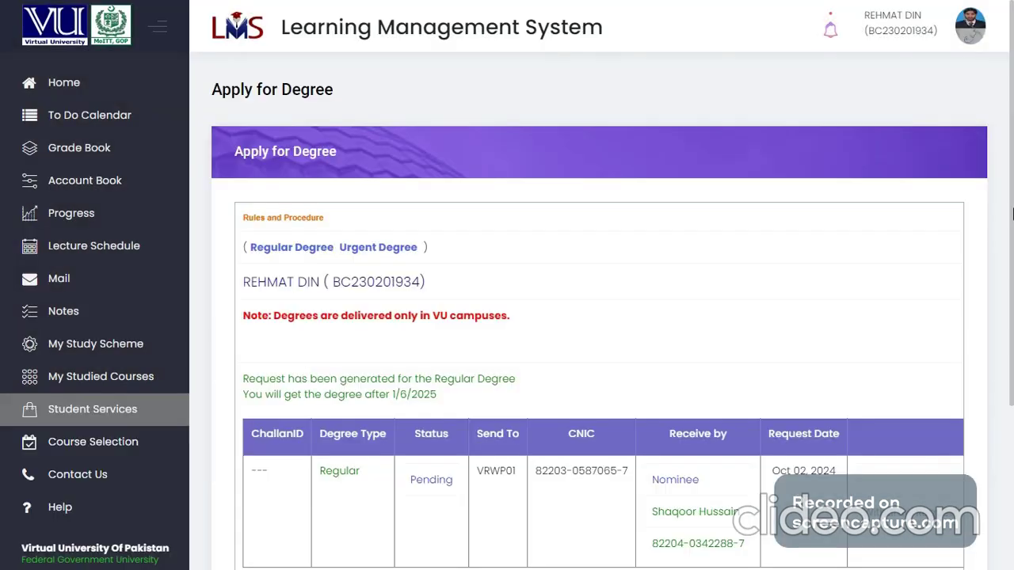
Review the submitted degree request's confirmation text, expected delivery date and all columns of its details table
drag(1012, 213, 1012, 328)
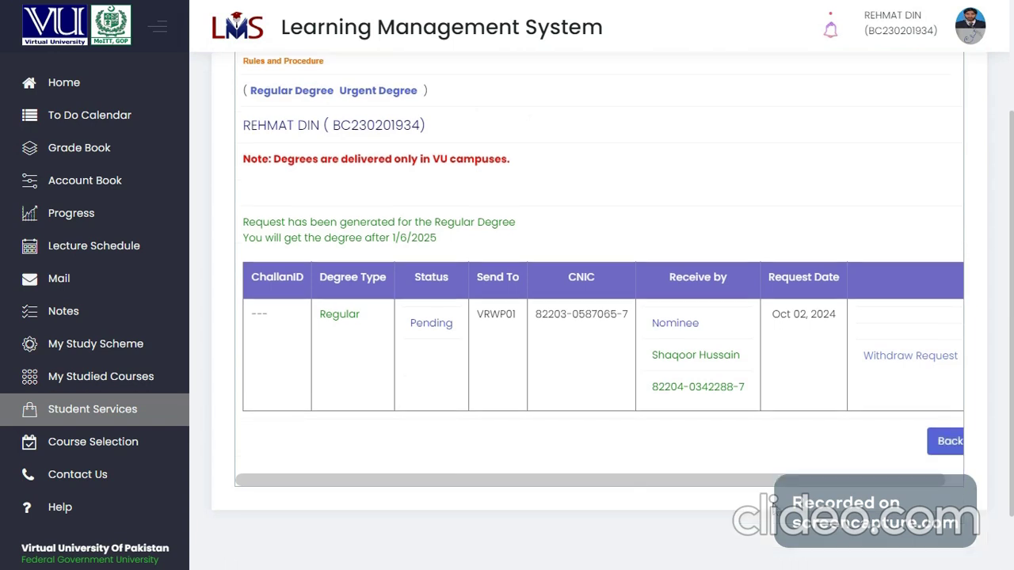
drag(636, 483, 499, 481)
drag(255, 222, 509, 228)
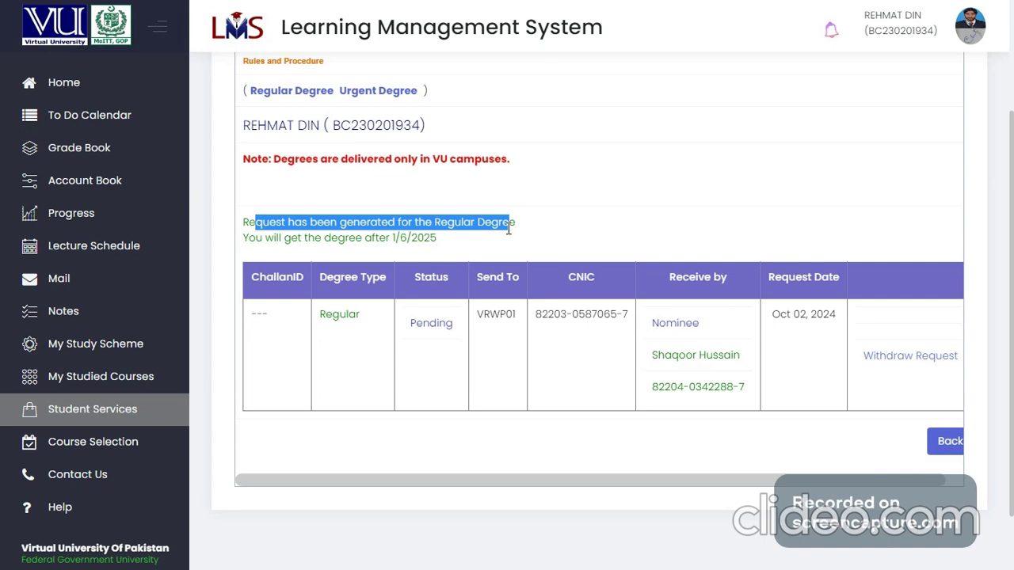
drag(252, 238, 432, 240)
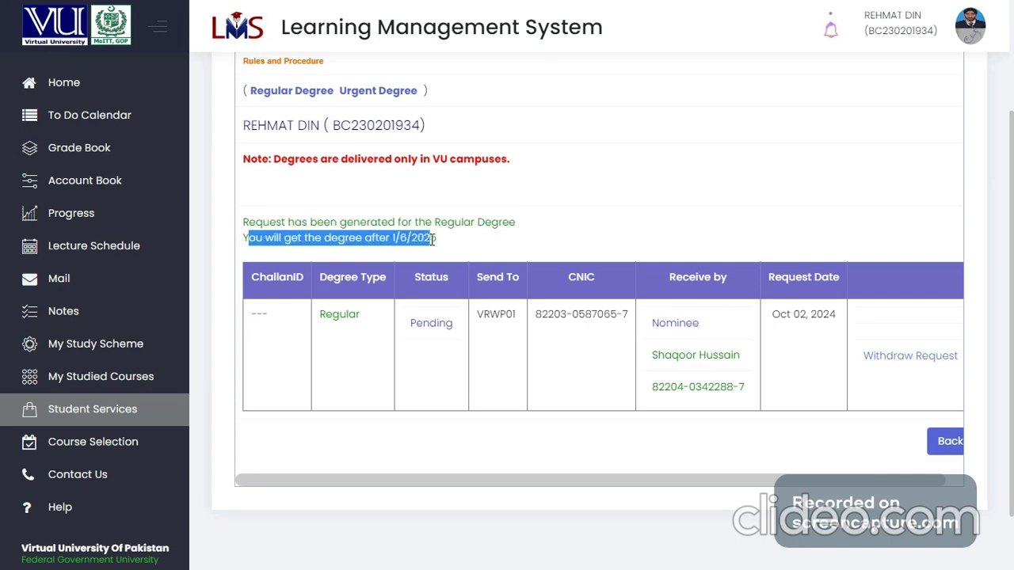
click(433, 239)
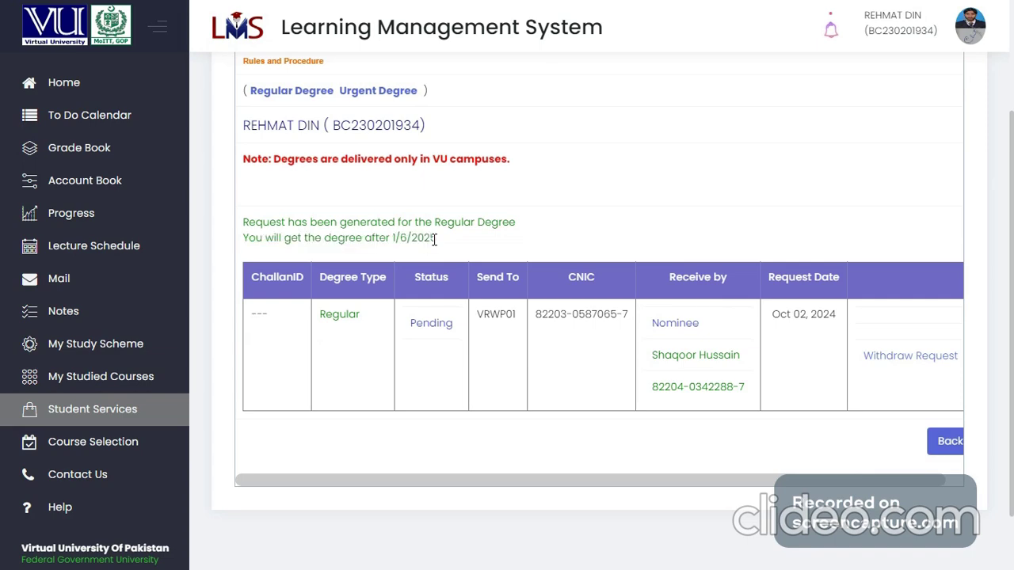
drag(434, 239, 391, 245)
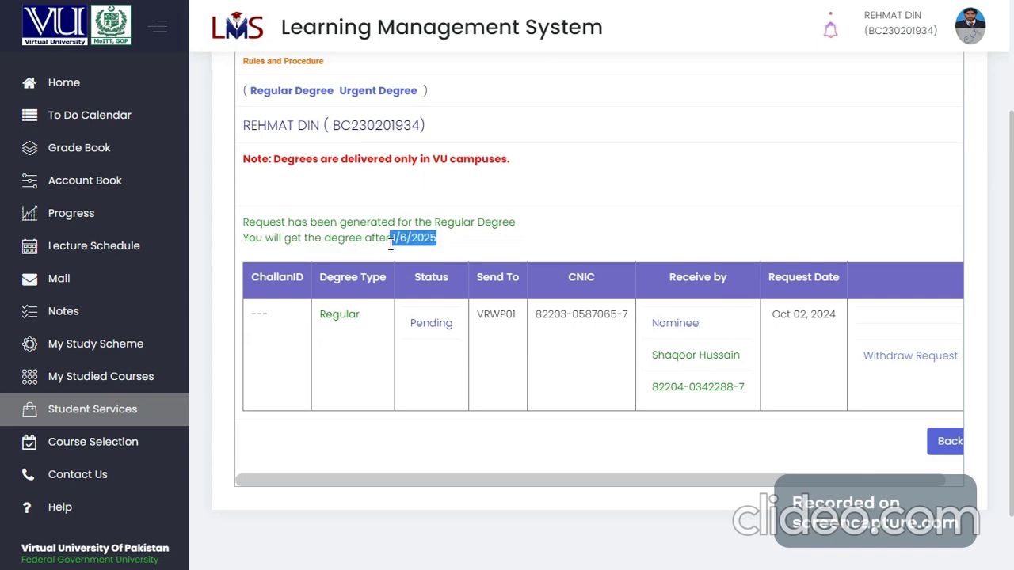
click(517, 247)
scroll(1011, 354, down, 1)
scroll(884, 452, right, 1)
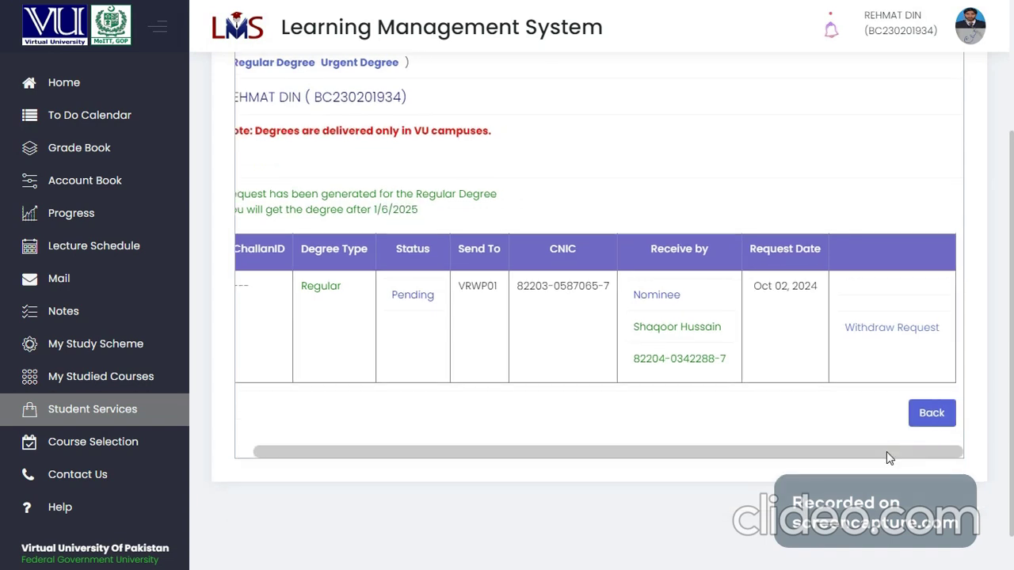
scroll(889, 453, left, 1)
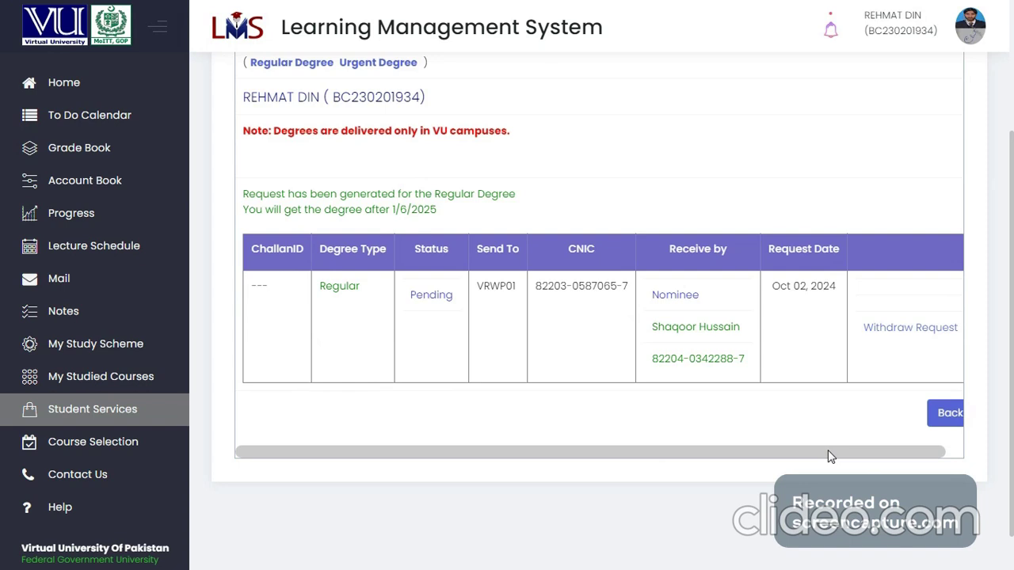
drag(828, 451, 858, 460)
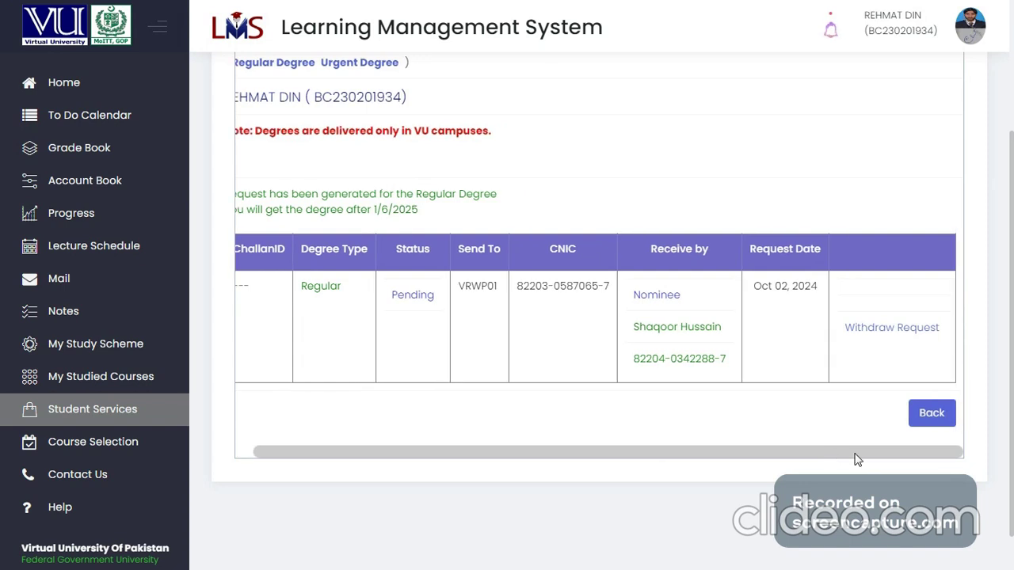